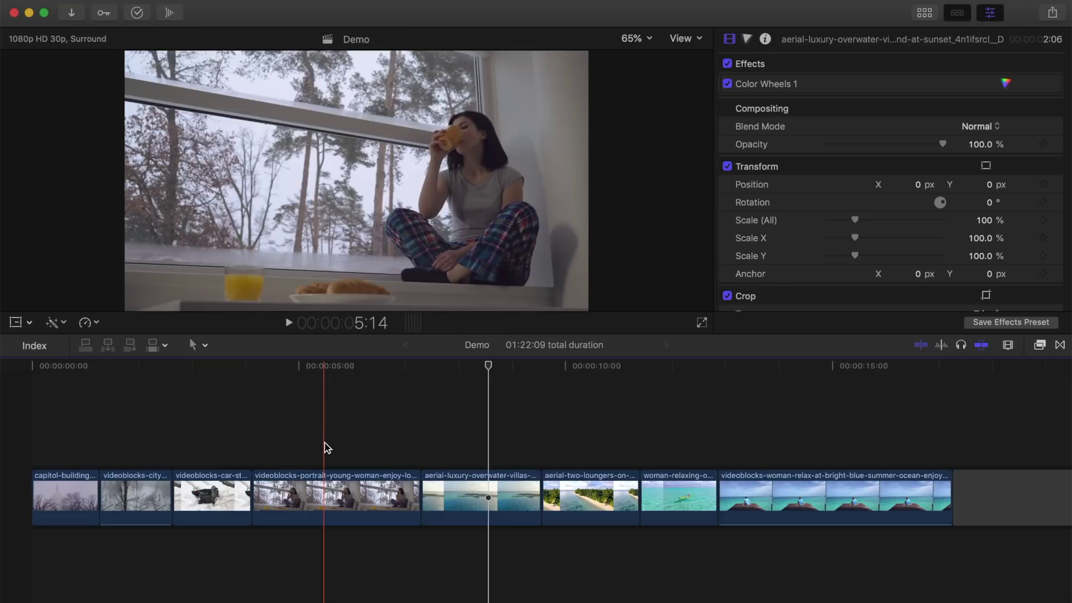
- Select the portrait clip of the woman and show its Transform on-screen controls
left_click(258, 433)
left_click(294, 483)
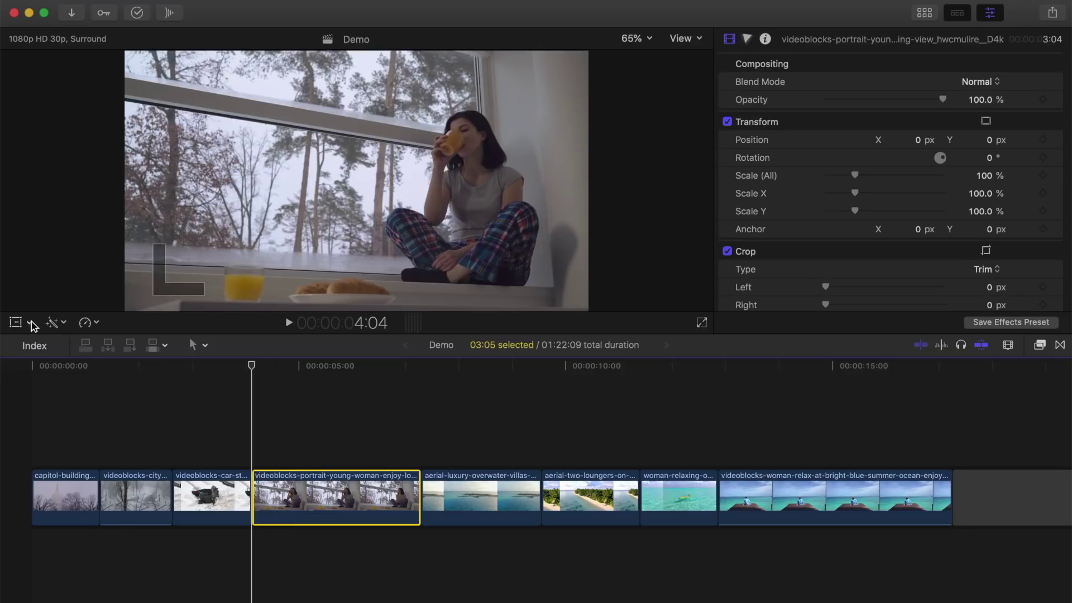
left_click(32, 322)
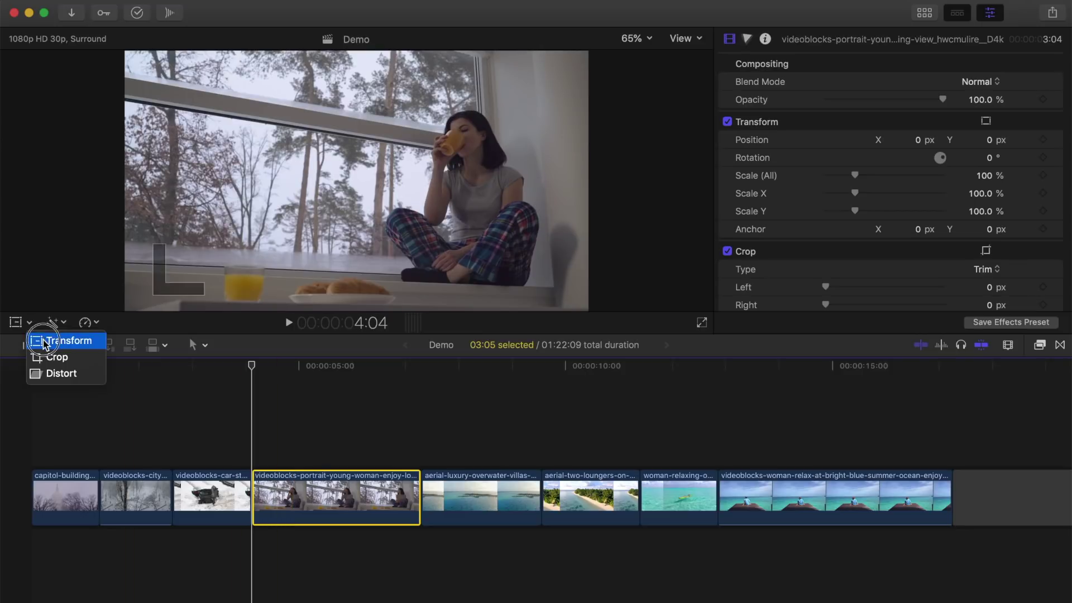
left_click(38, 340)
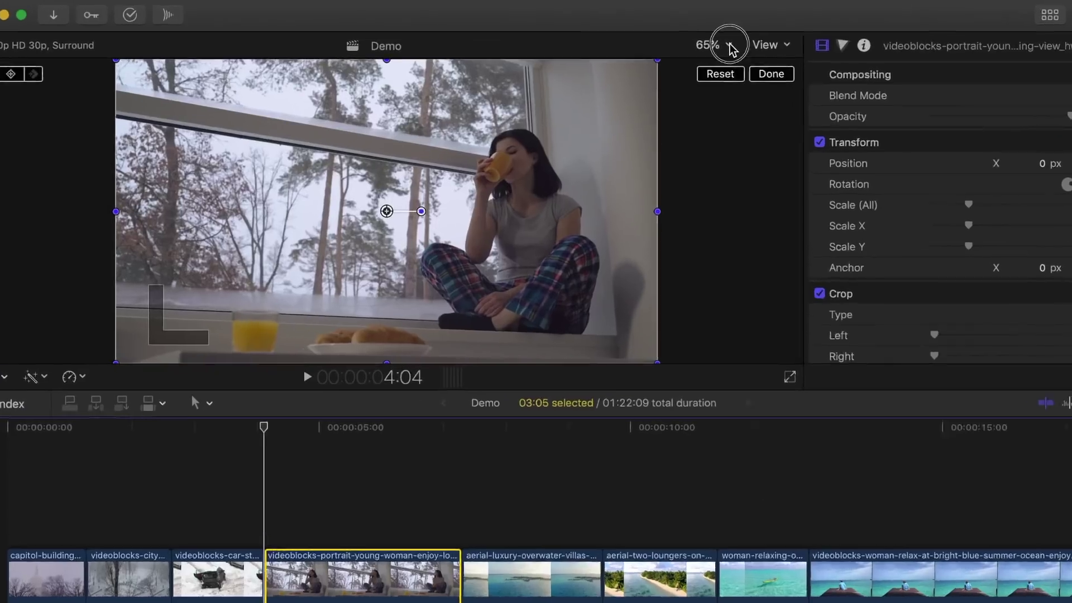
- At 50% viewer zoom, scale the clip to 120%, shift it up-right, and keyframe its start
left_click(650, 39)
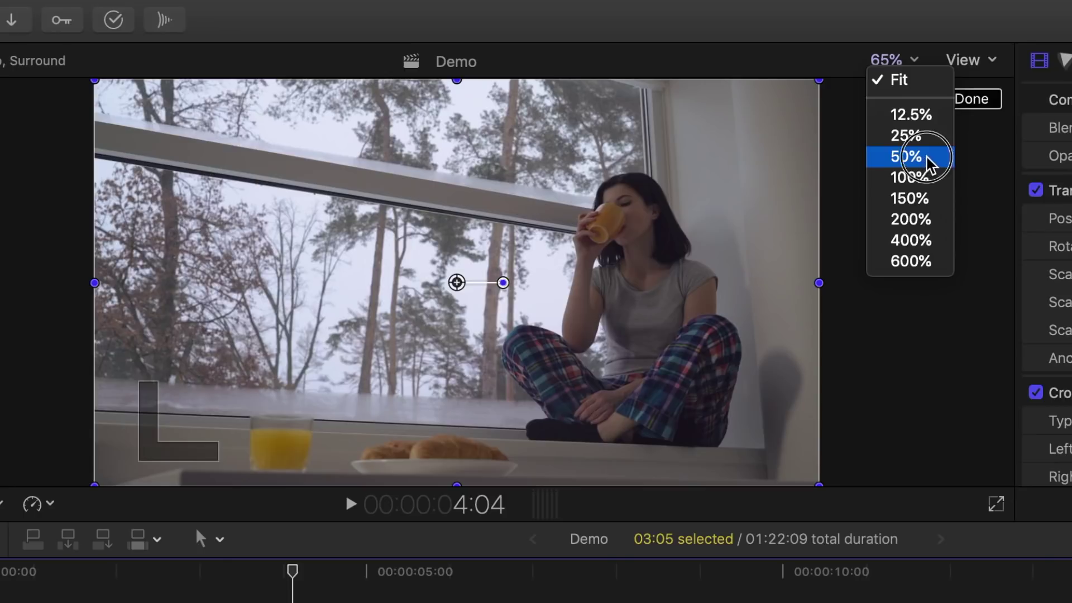
left_click(913, 156)
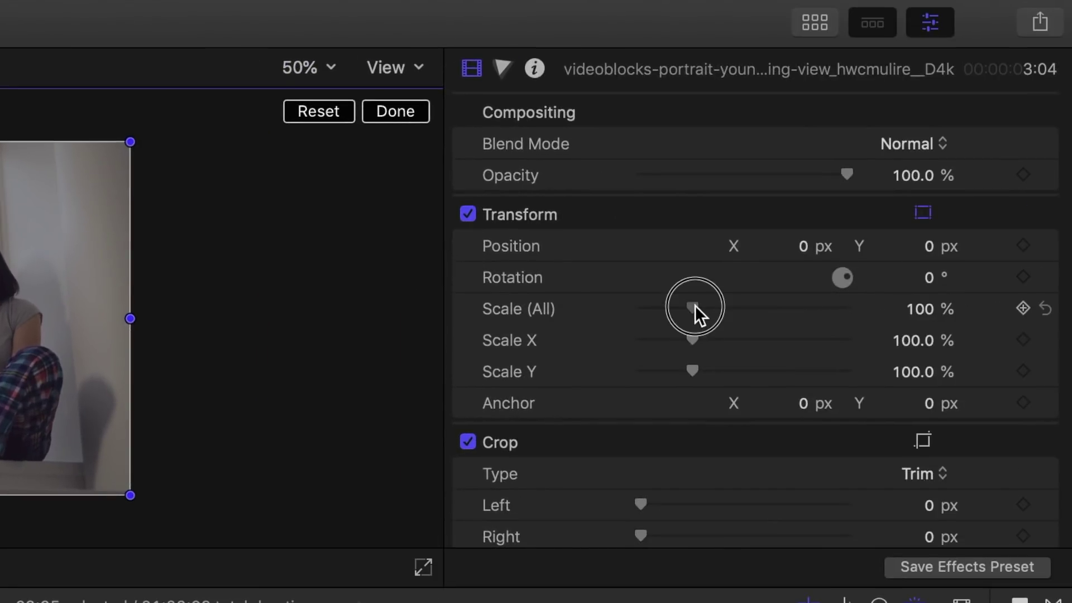
left_click_drag(695, 304, 705, 305)
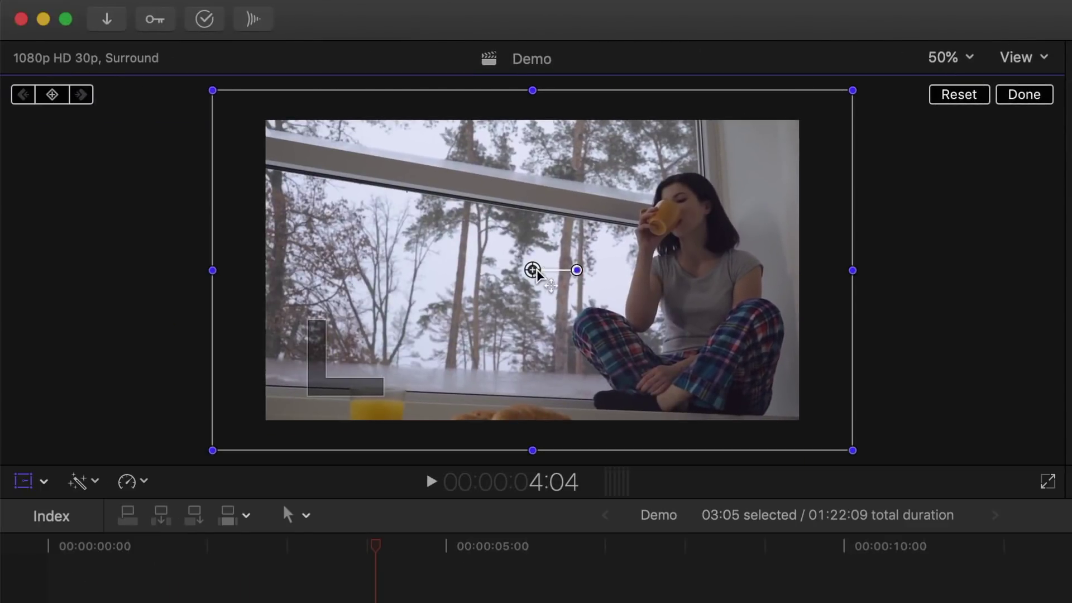
left_click_drag(537, 275, 581, 243)
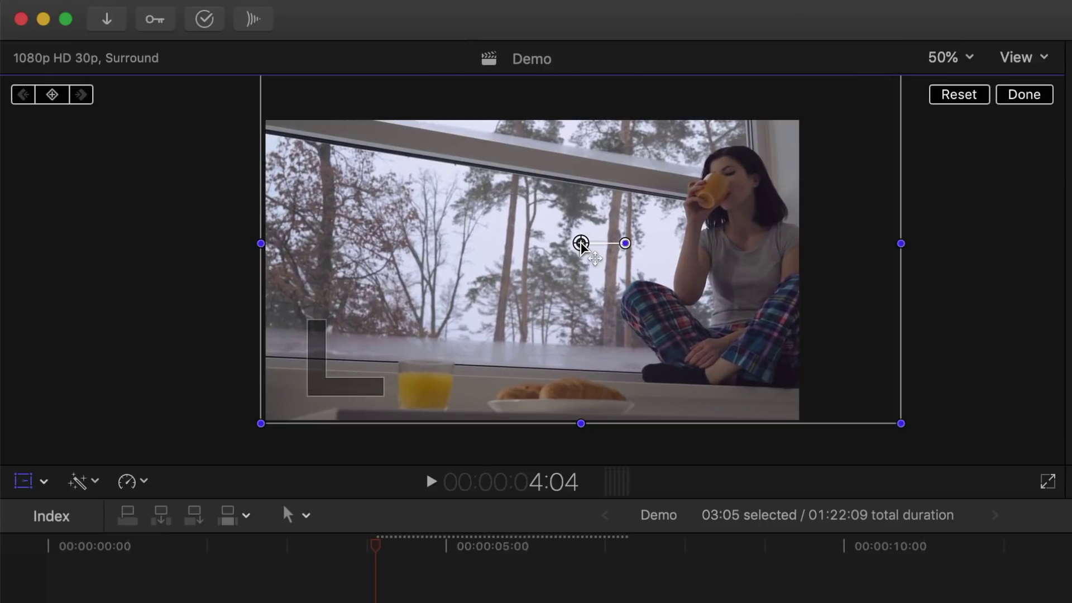
left_click(52, 94)
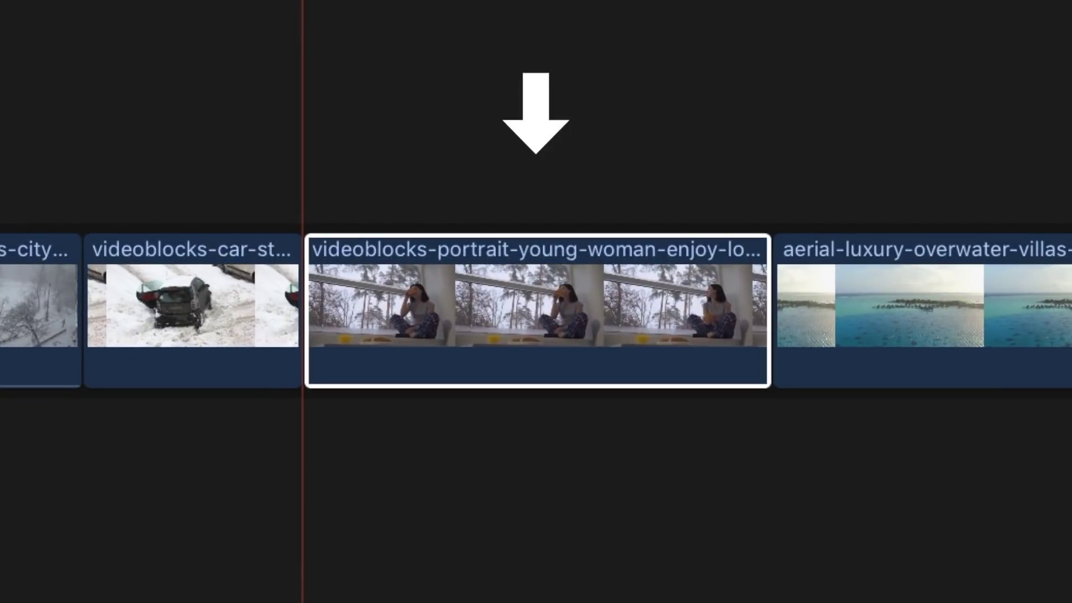
- Near the clip's last frame, shift the portrait image left and down for the end keyframe
key("Down")
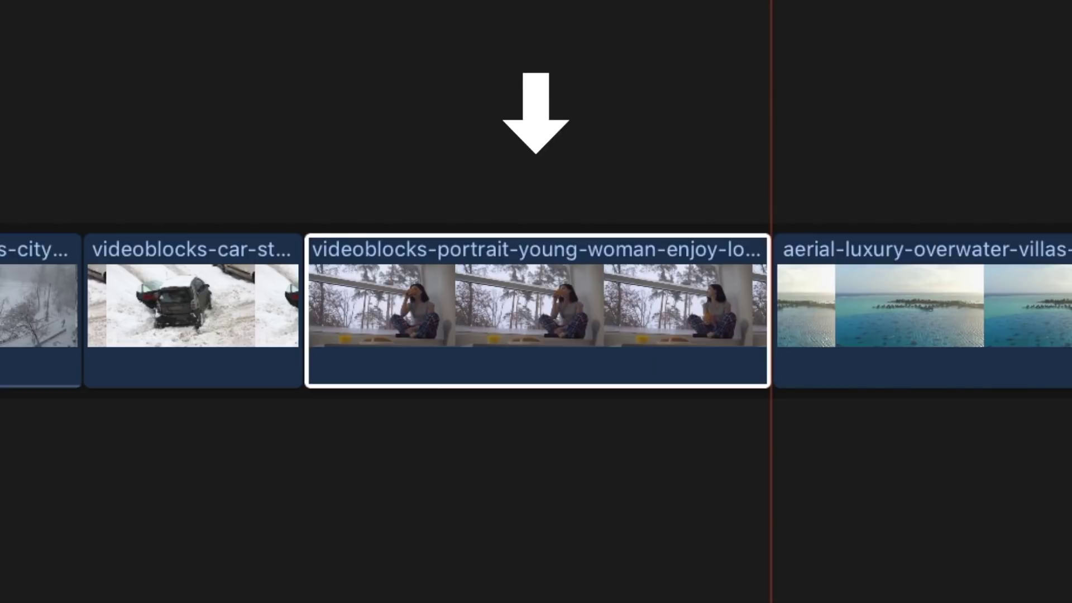
key("Left")
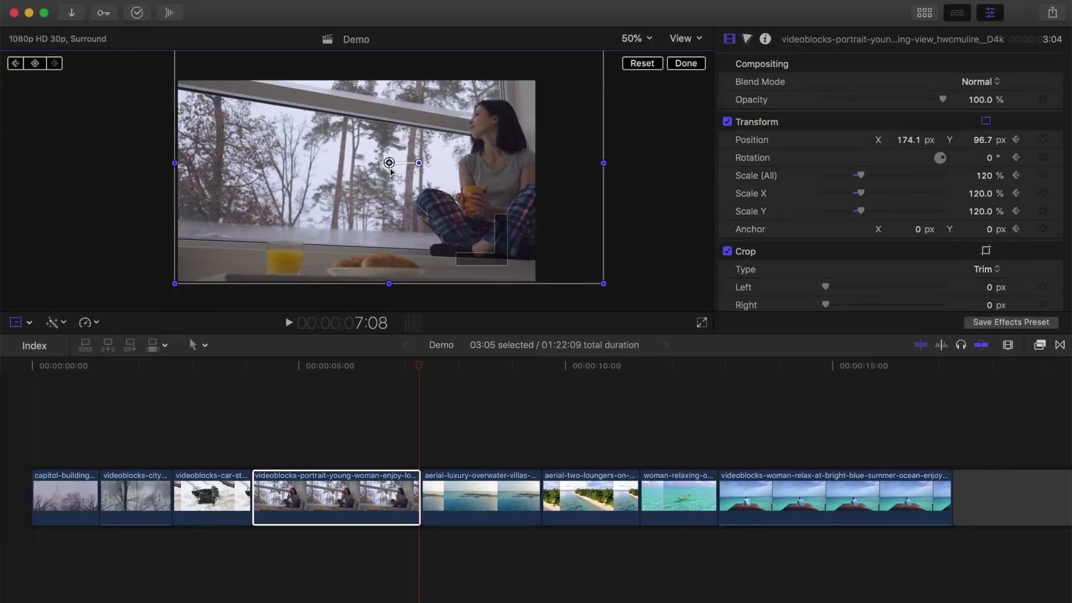
left_click_drag(389, 164, 324, 197)
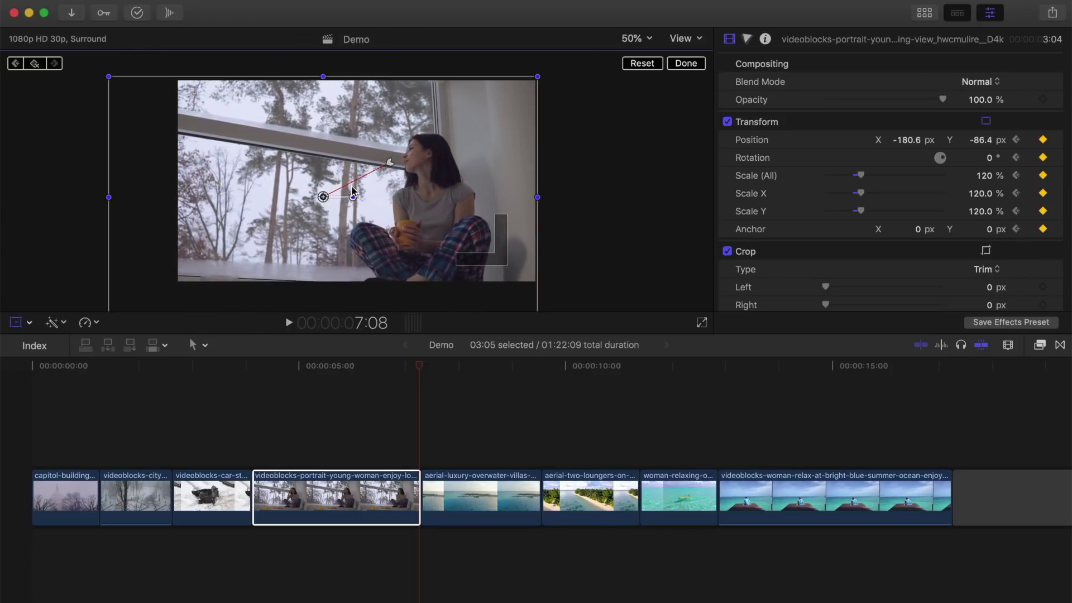
- Preview the pan, bend the motion path to ease it, and review it frame by frame
key("alt+semicolon")
left_click_drag(254, 366, 411, 368)
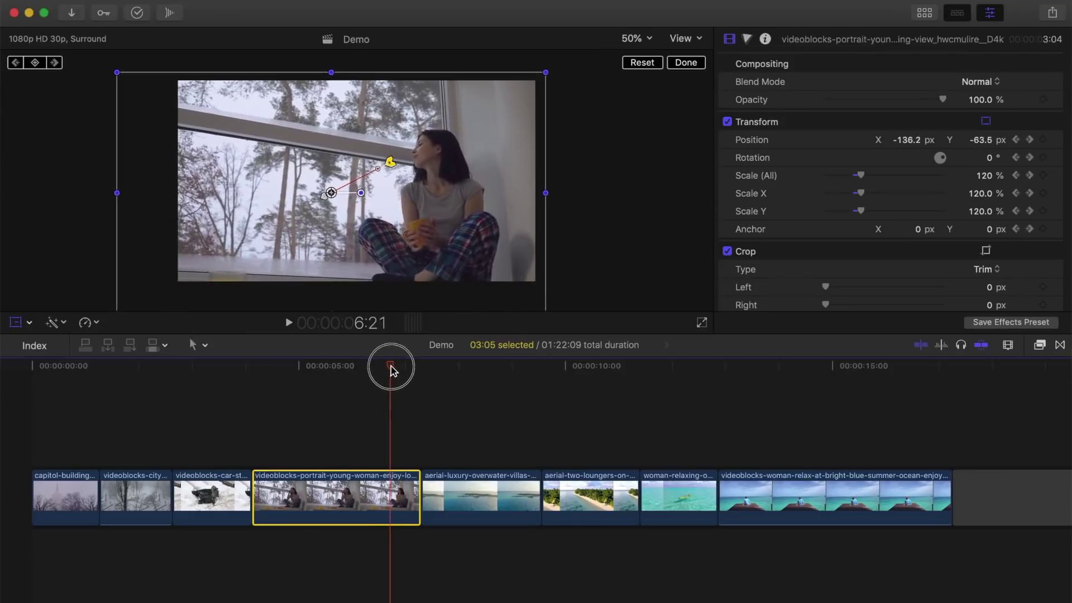
left_click_drag(410, 369, 256, 367)
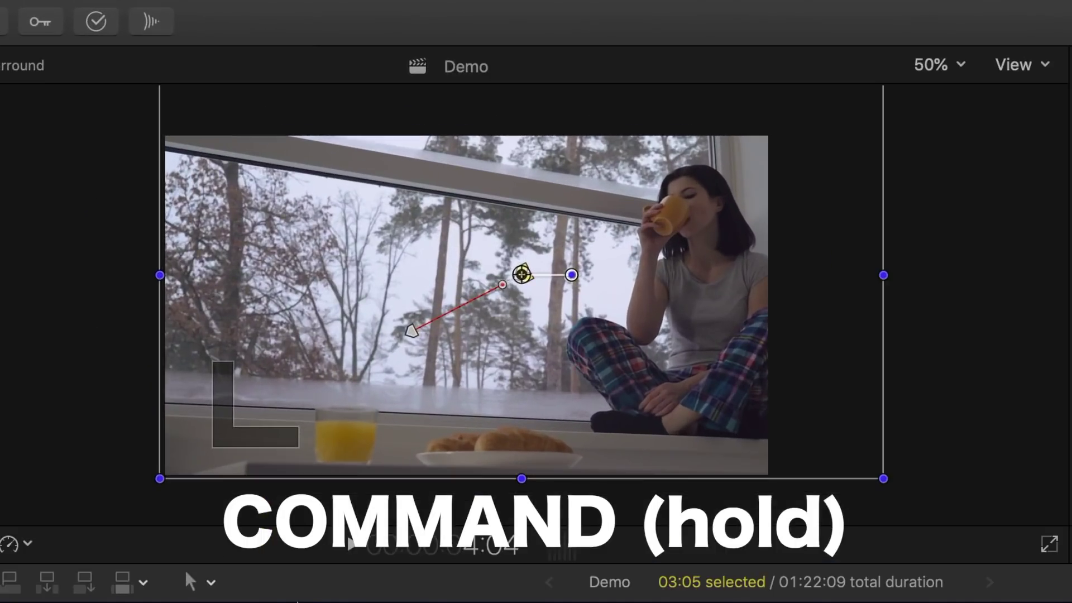
mouse_move(411, 334)
left_mouse_down()
mouse_move(490, 301)
mouse_move(519, 275)
left_mouse_up()
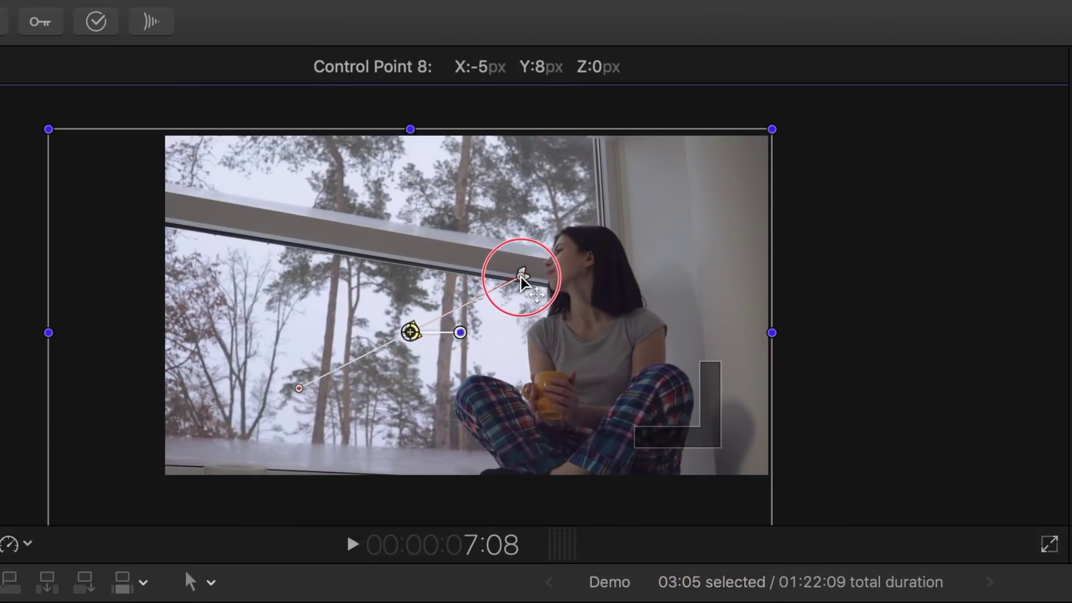
left_click(1021, 110)
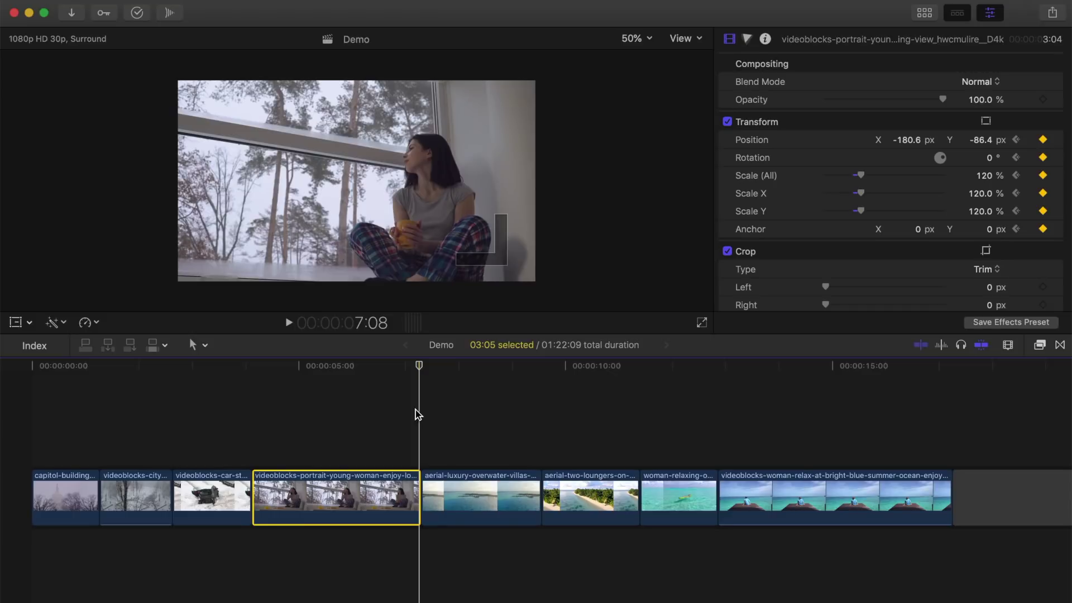
key("Left")
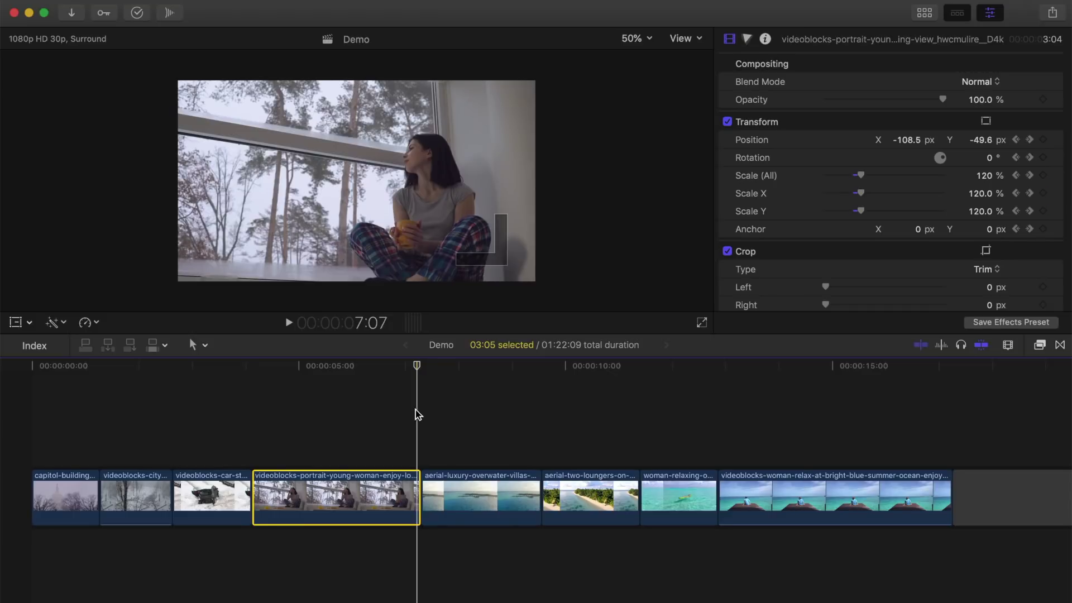
key("Left")
key("Left")
key("Left")
key("Left")
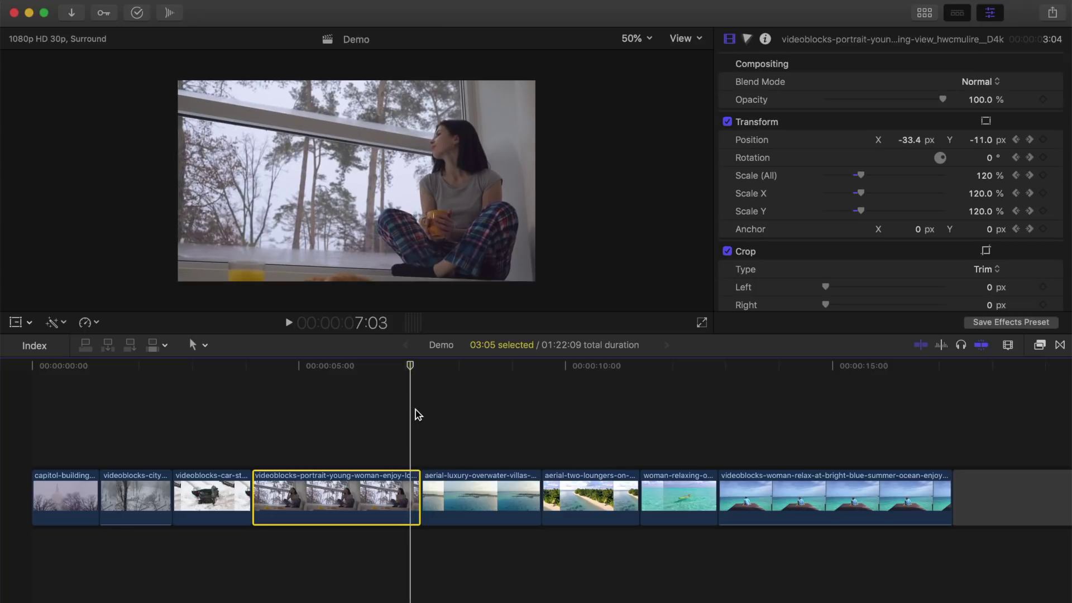
- Apply the Blur > Directional effect to the portrait clip
left_click(1039, 346)
left_click(650, 489)
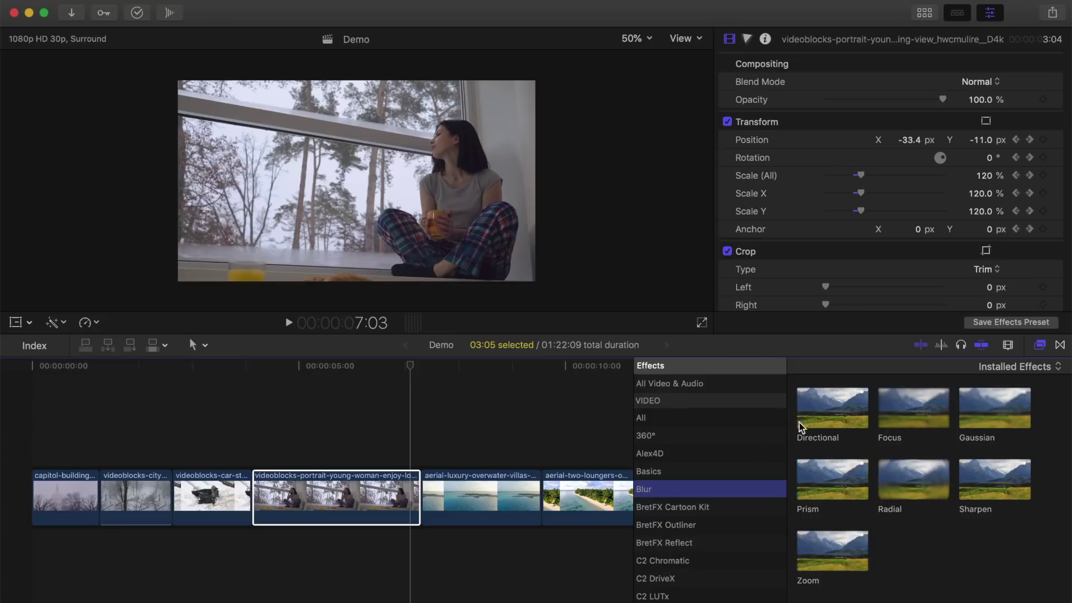
left_click_drag(830, 410, 387, 504)
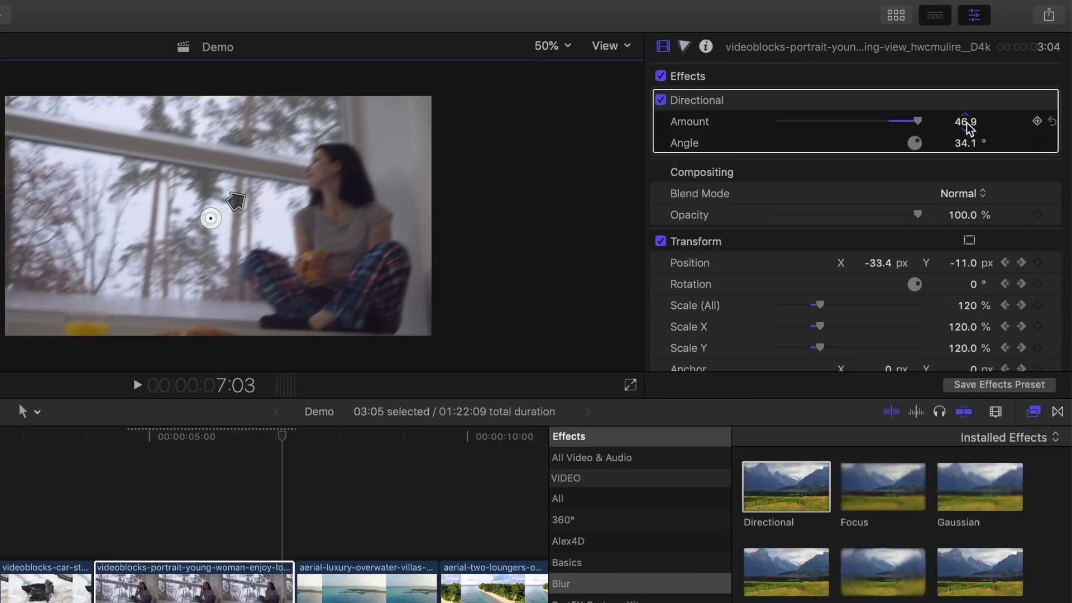
- Keyframe the blur Amount at 0 at 7:03 and 100 at 7:08
left_click(966, 122)
type("0")
key("Return")
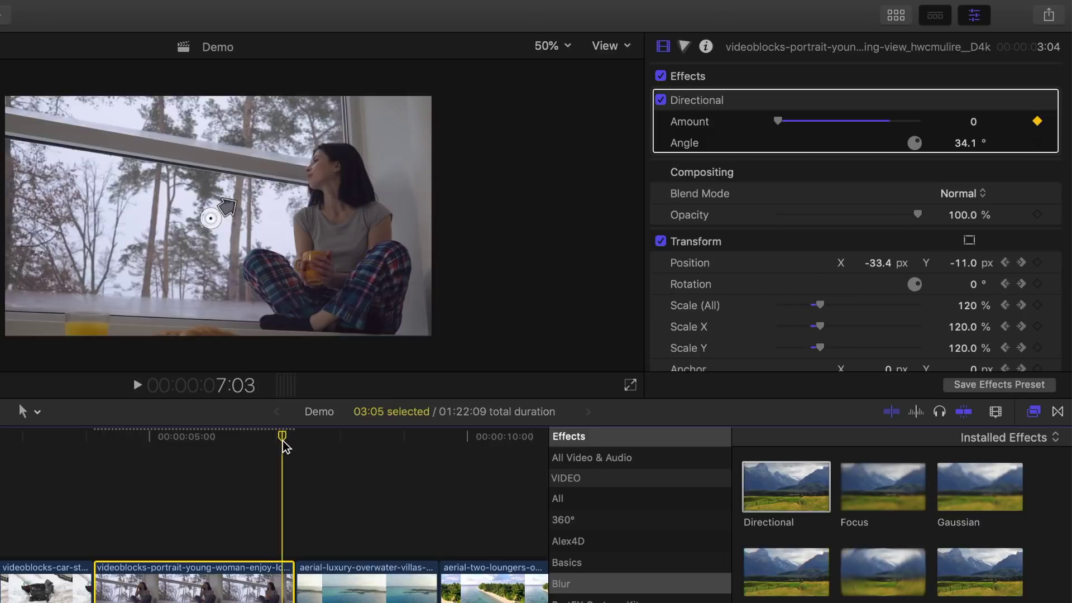
left_click_drag(283, 436, 292, 436)
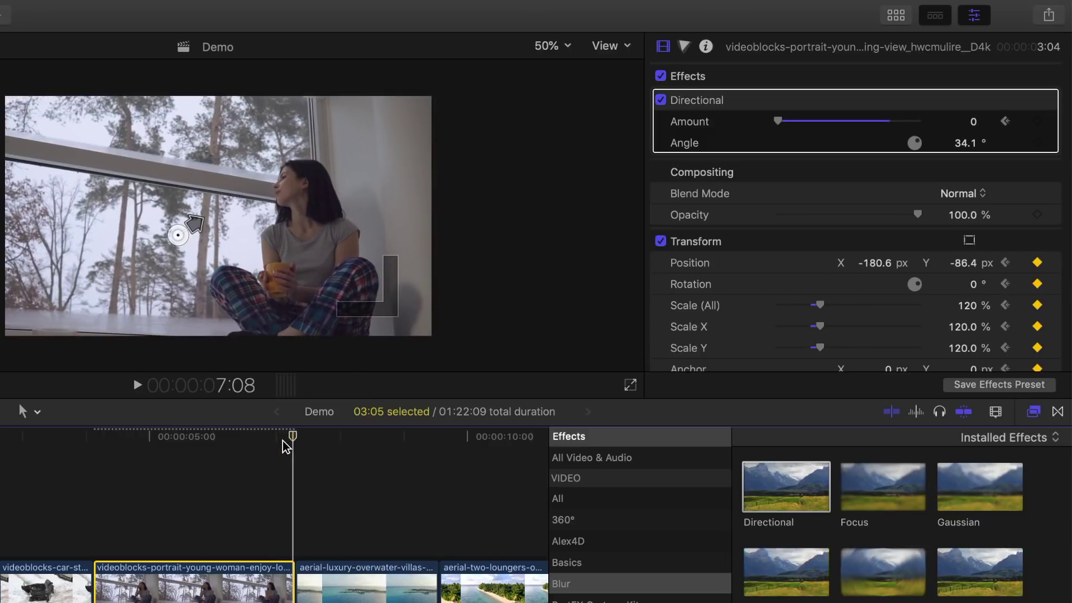
left_click(971, 123)
type("100")
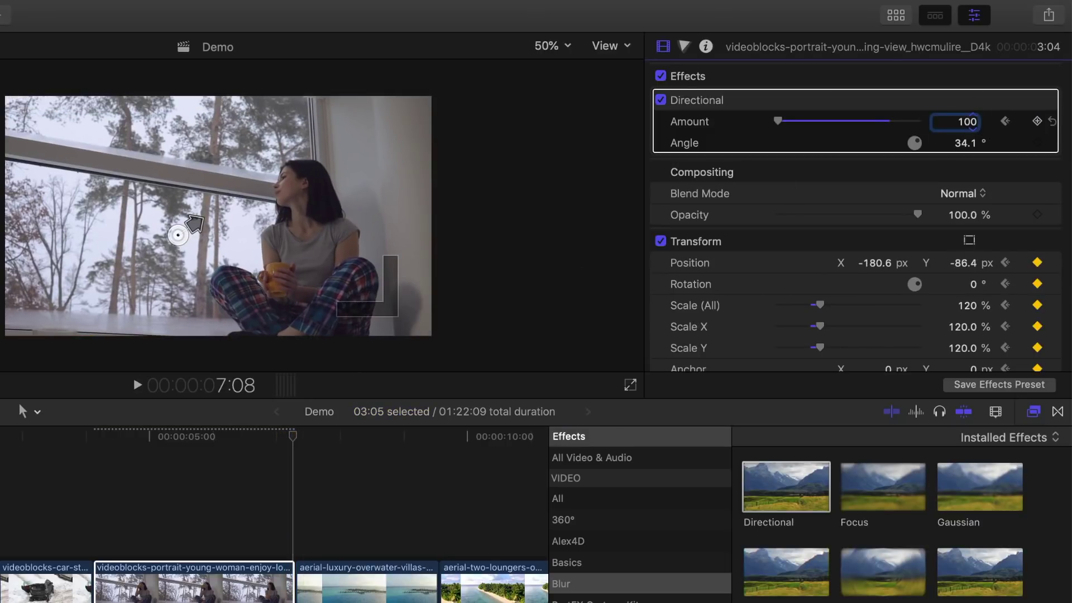
key("Return")
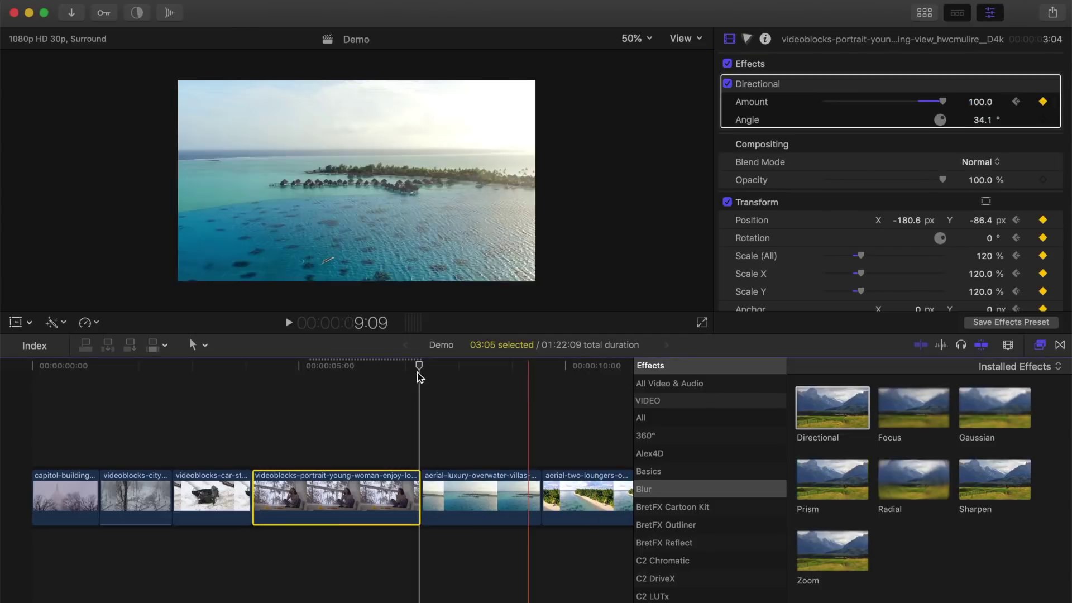
- Select the aerial overwater villas clip and set its Scale (All) to 120%
mouse_move(419, 363)
left_mouse_down()
mouse_move(431, 365)
mouse_move(420, 365)
left_mouse_up()
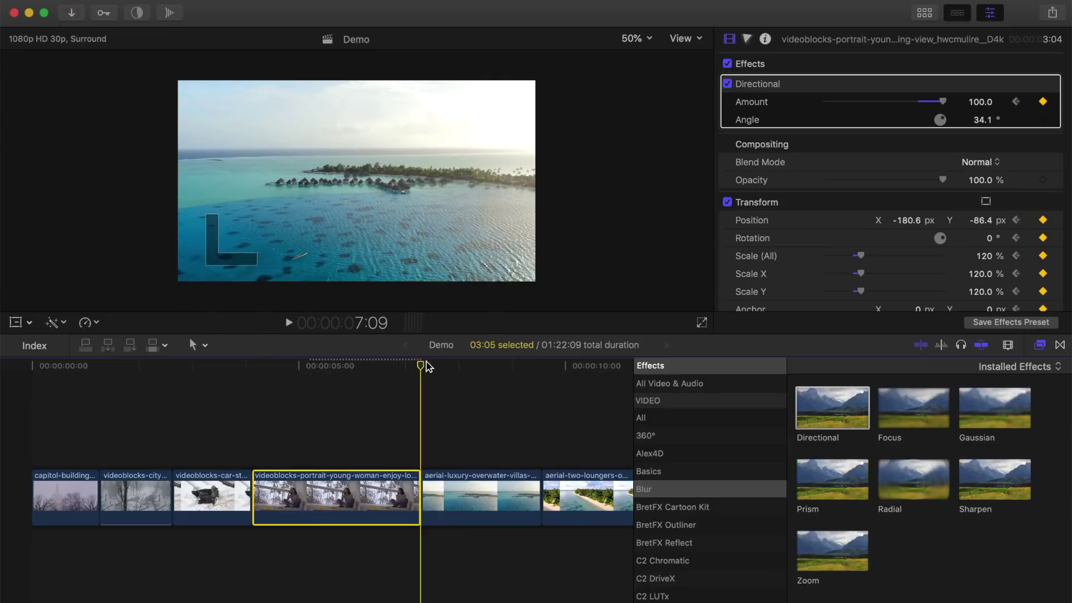
left_click(453, 481)
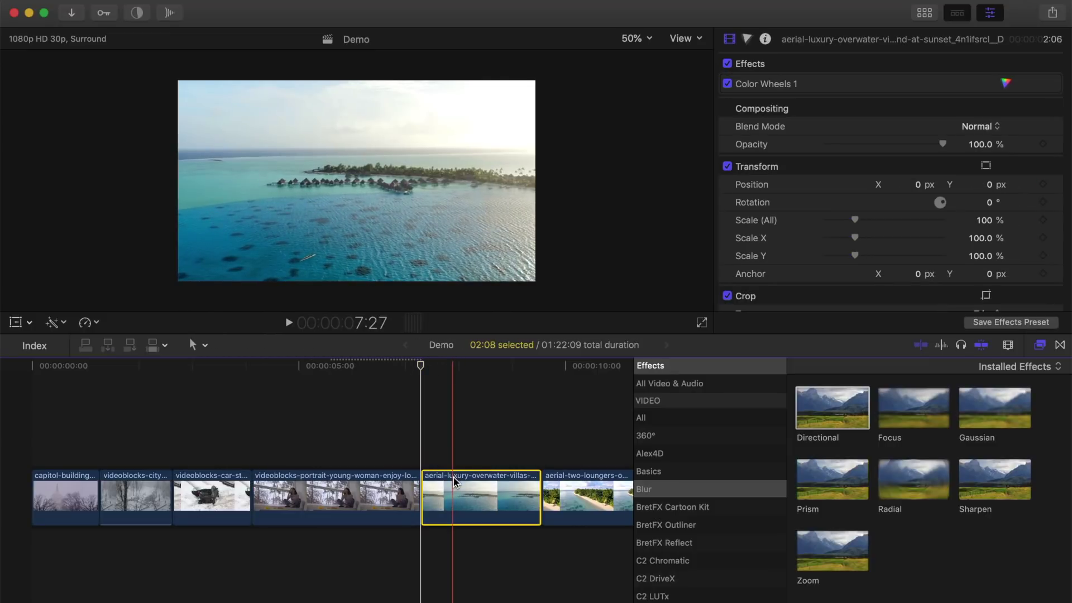
left_click(984, 221)
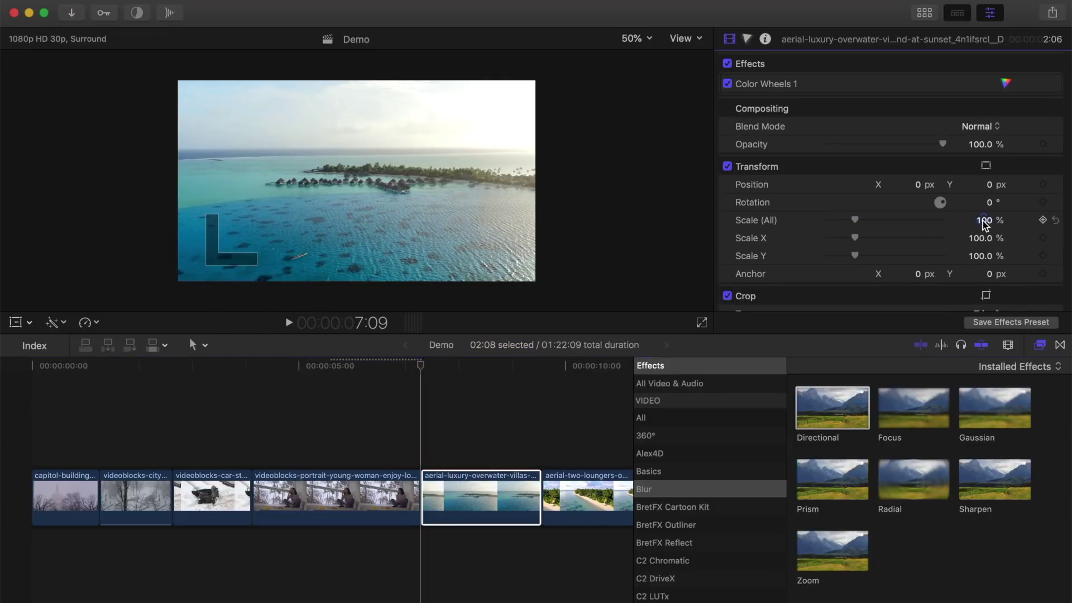
type("120")
key("Return")
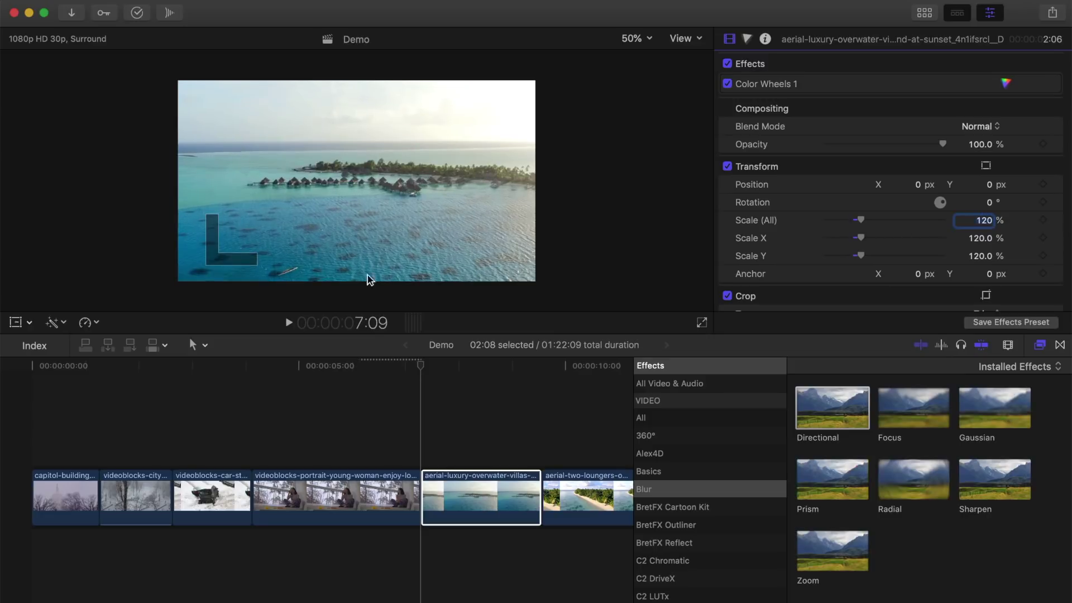
- Keyframe the villas position from X 175.5, Y 95.6 at start to X -175.5, Y -94.4 at end
left_click(16, 322)
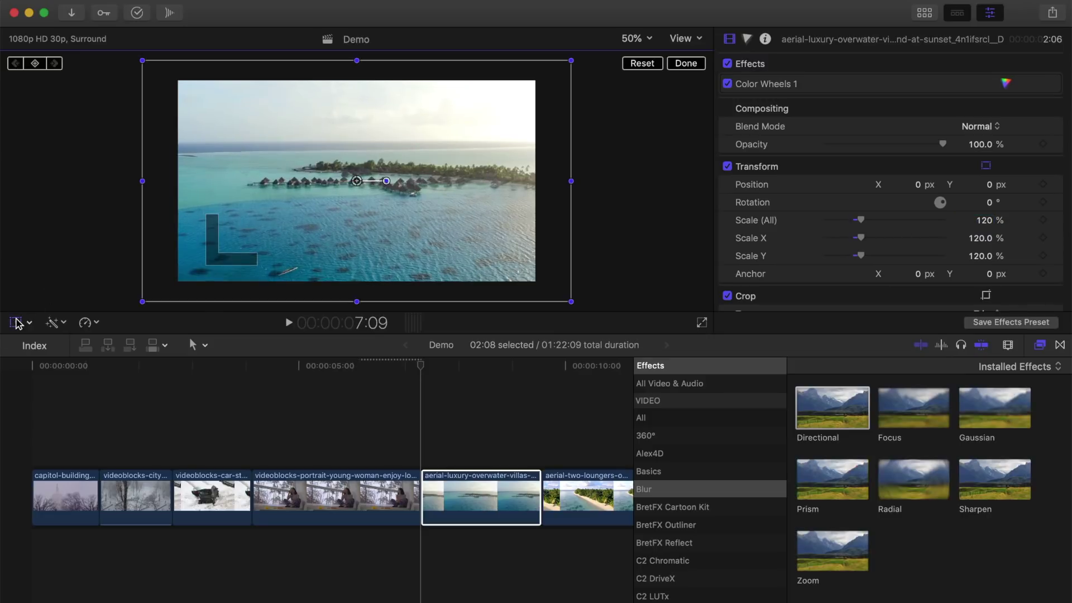
left_click_drag(358, 182, 386, 165)
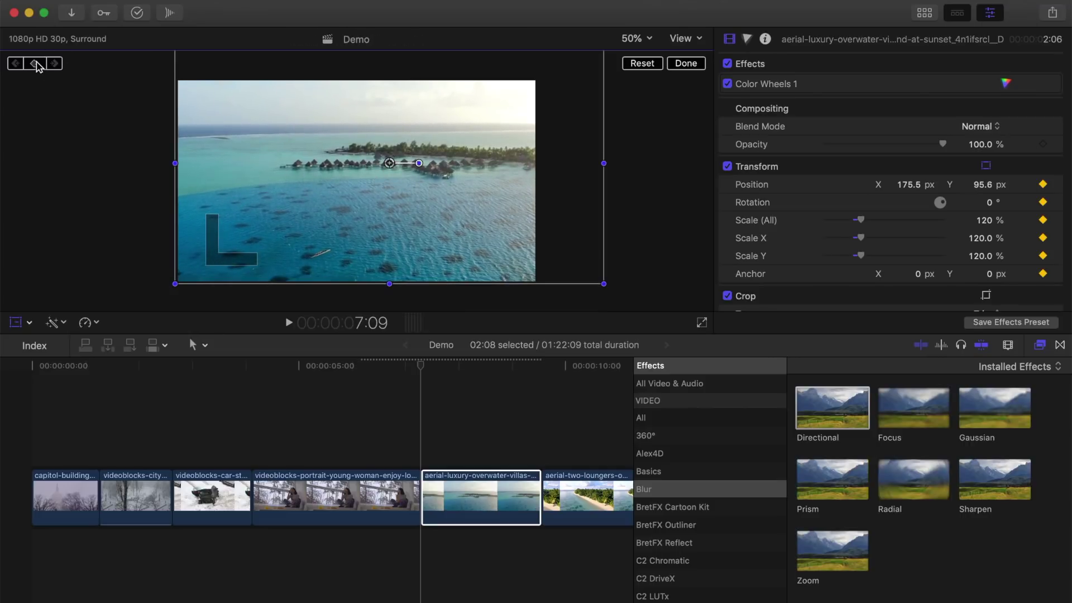
key("Down")
key("Left")
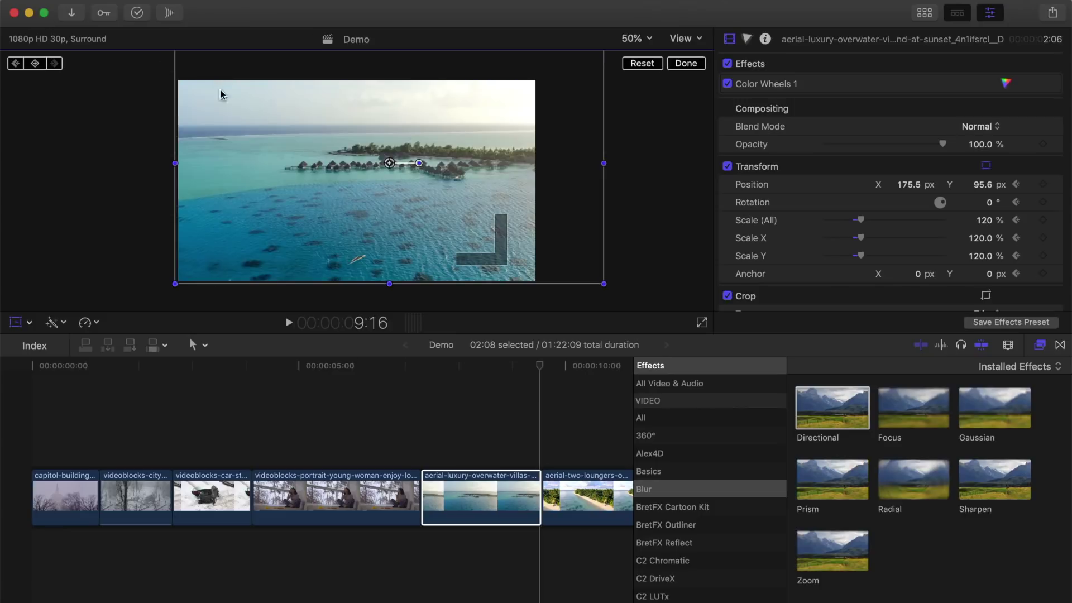
left_click_drag(390, 164, 326, 201)
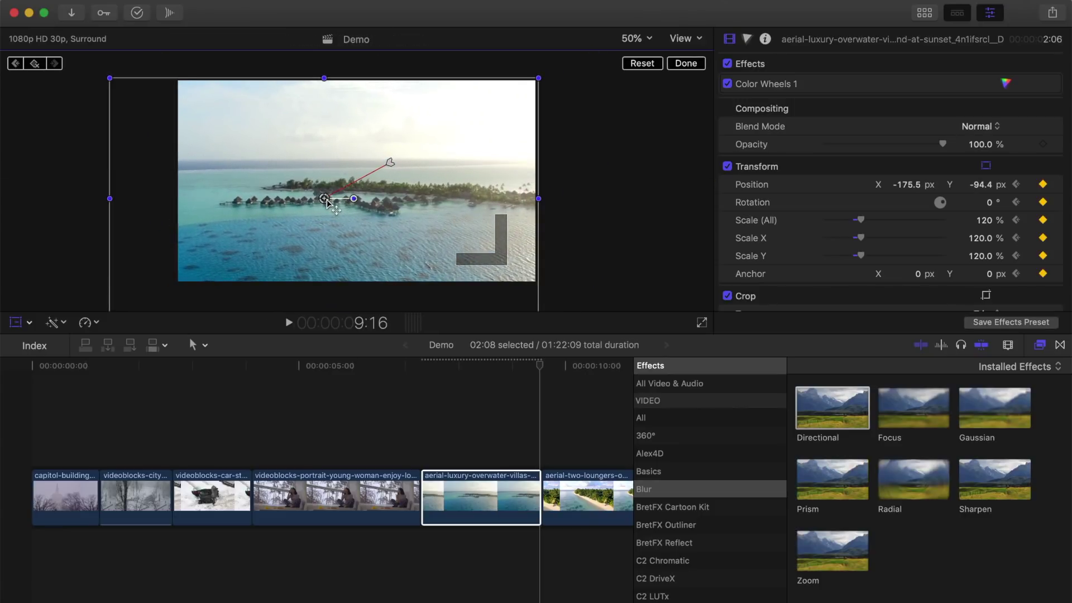
- Pull easing curve handles from both of the villas clip's motion points
key("Up")
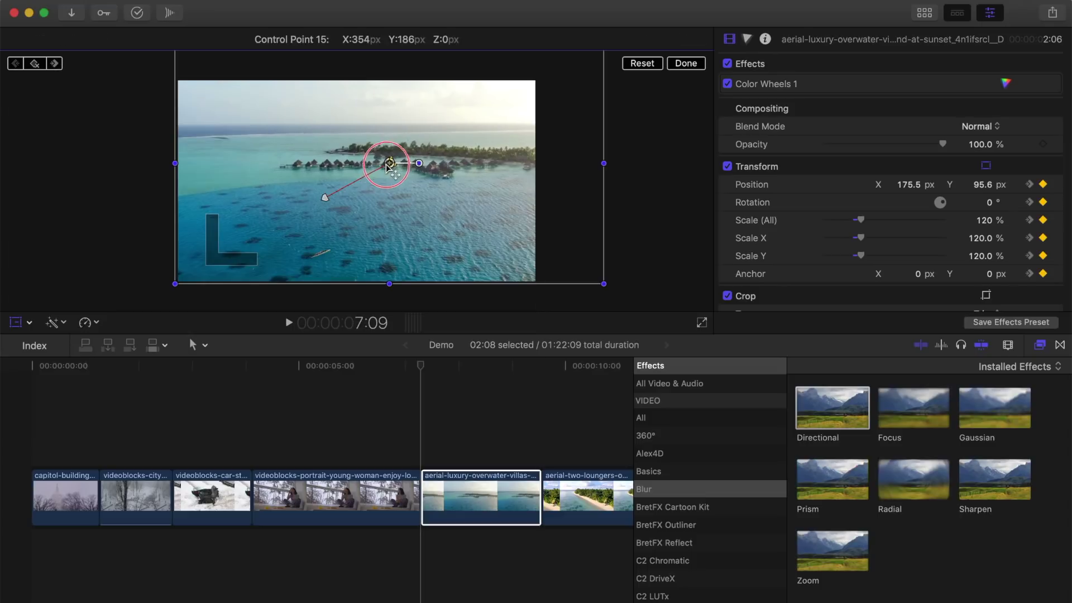
left_click_drag(326, 196, 330, 197)
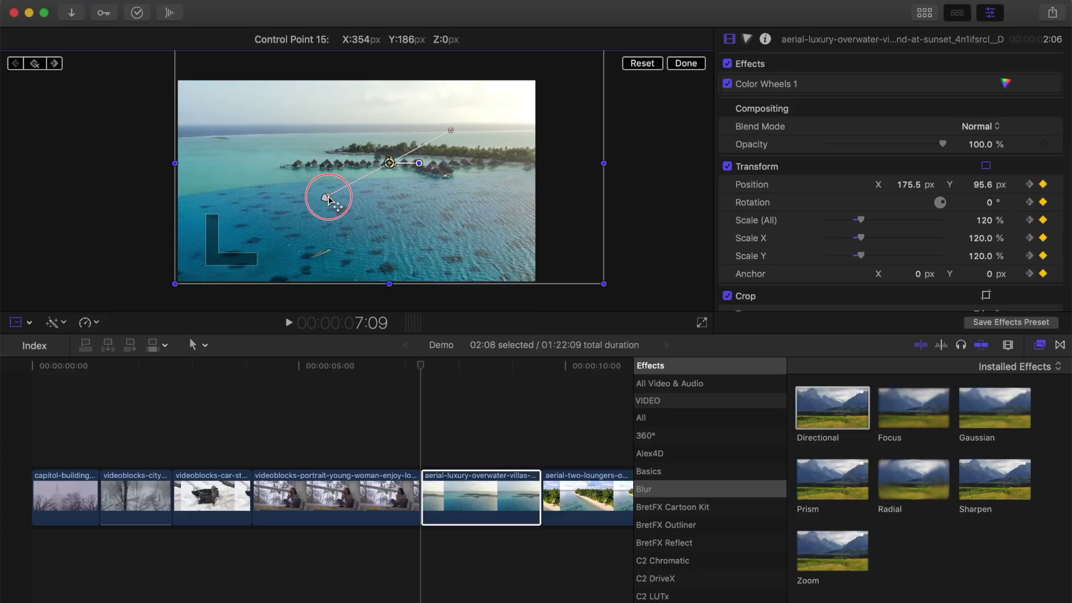
left_click_drag(328, 200, 381, 167)
key("Down")
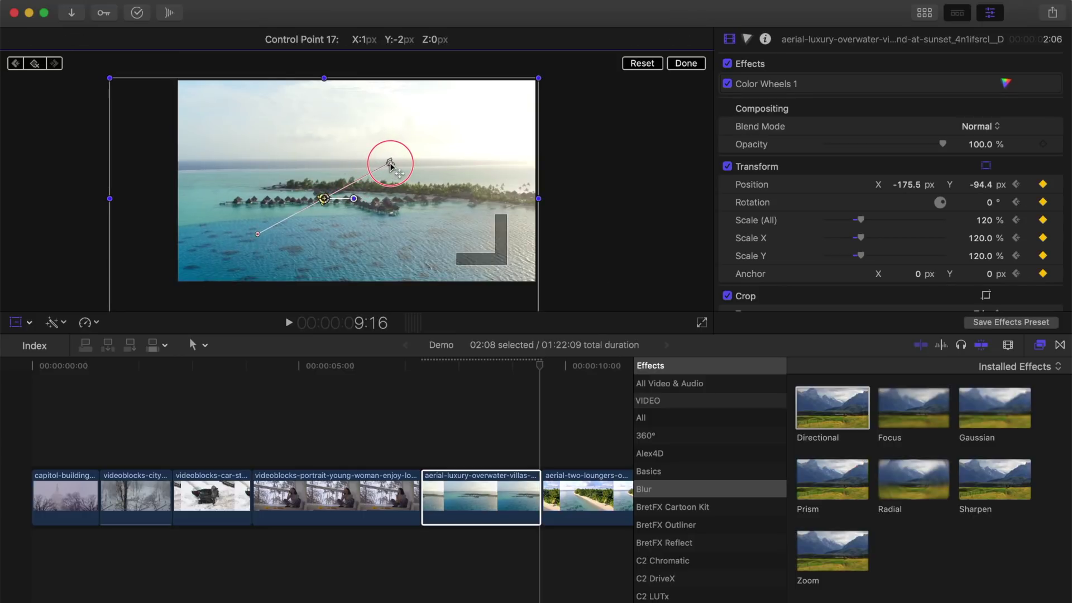
left_click_drag(390, 165, 391, 165)
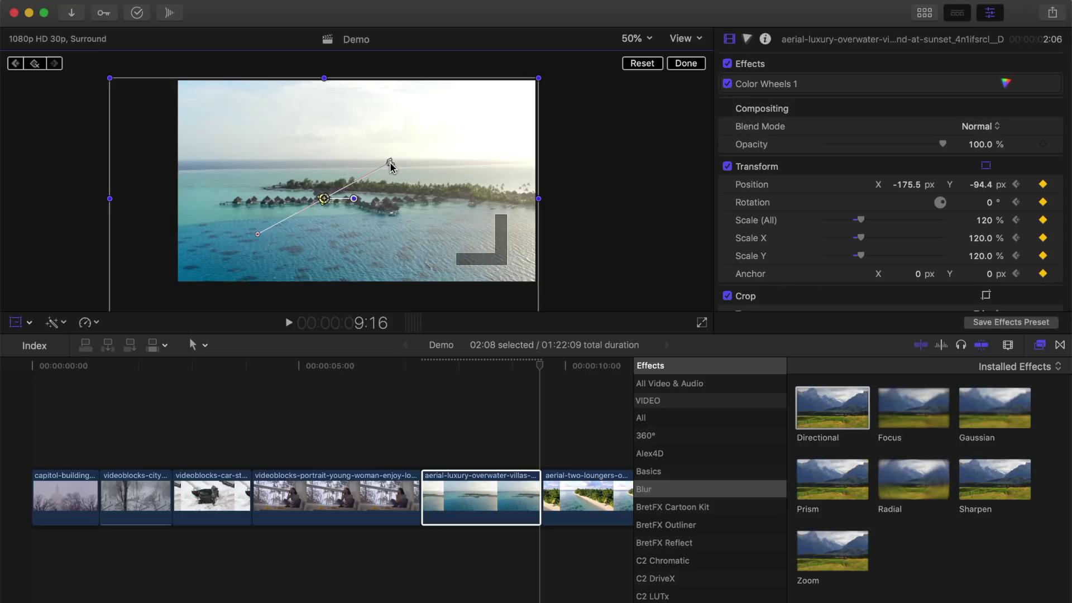
left_click(687, 66)
- Add a Directional blur at 37.8° to the villas clip and keyframe its Amount to 100
left_click_drag(827, 404, 482, 487)
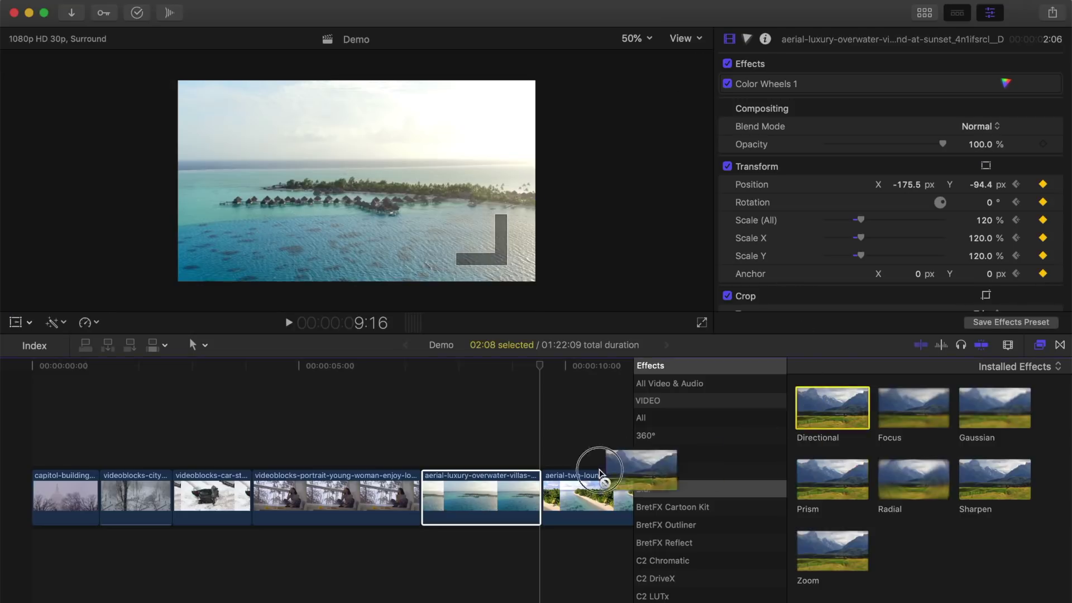
left_click_drag(411, 163, 414, 143)
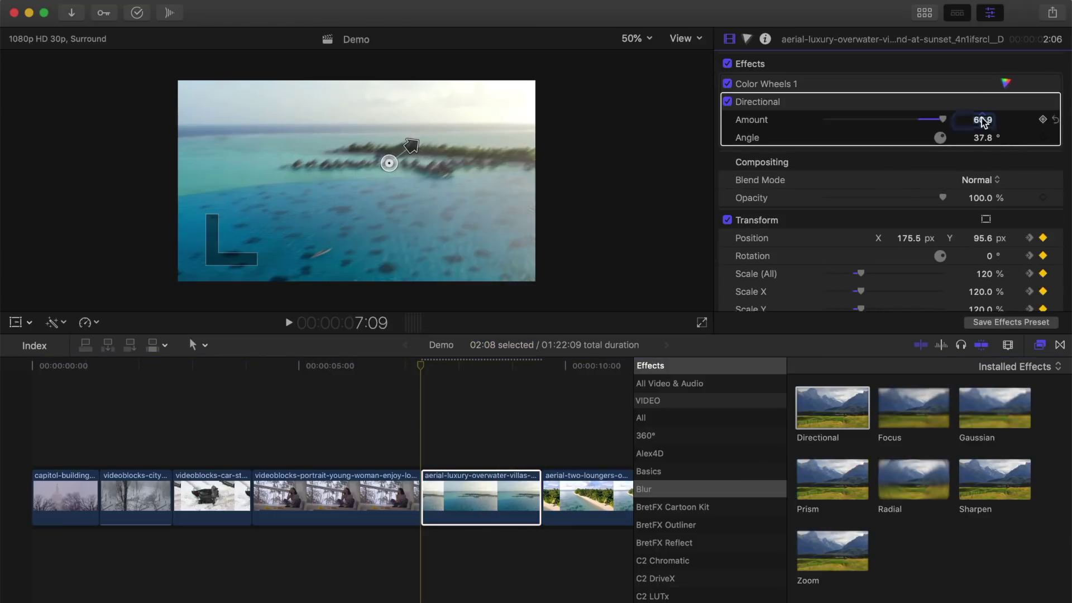
left_click(428, 403)
left_click(980, 119)
type("0")
key("Return")
left_click(539, 369)
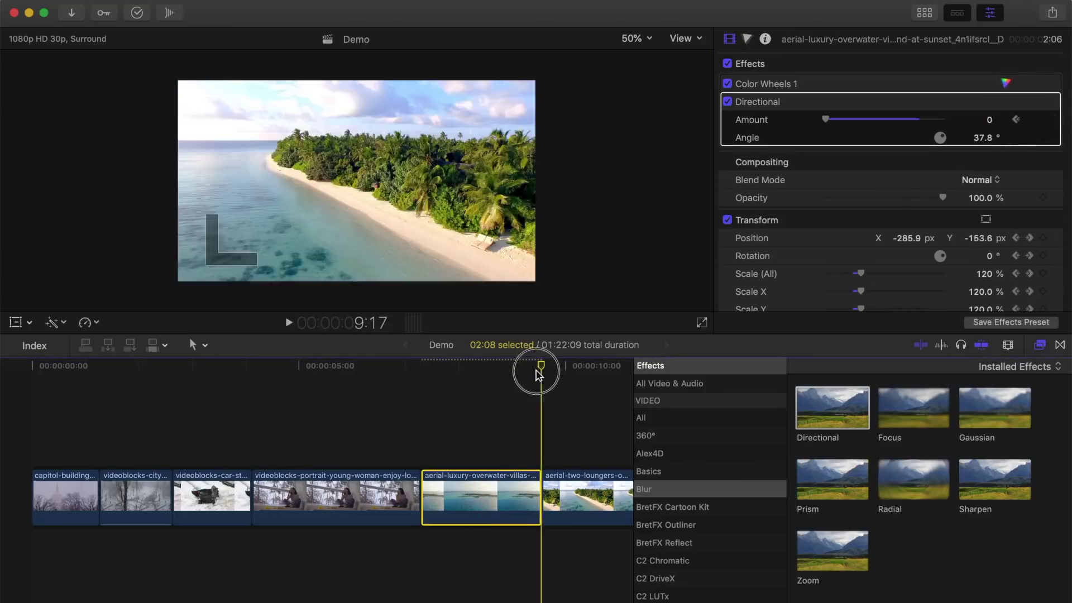
type("100")
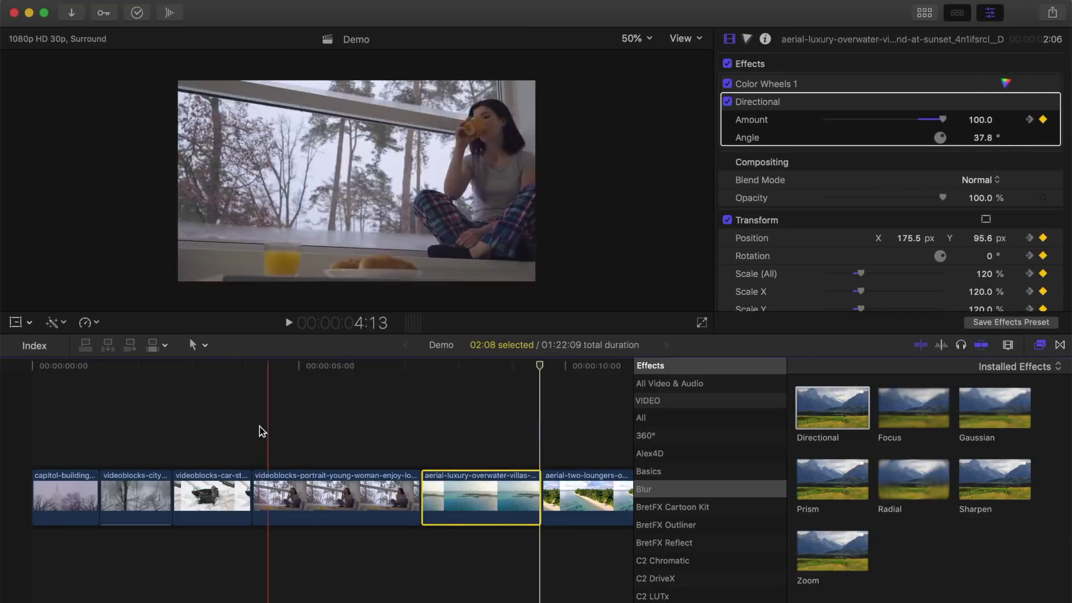
- Deselect the villas clip in the timeline
left_click(252, 427)
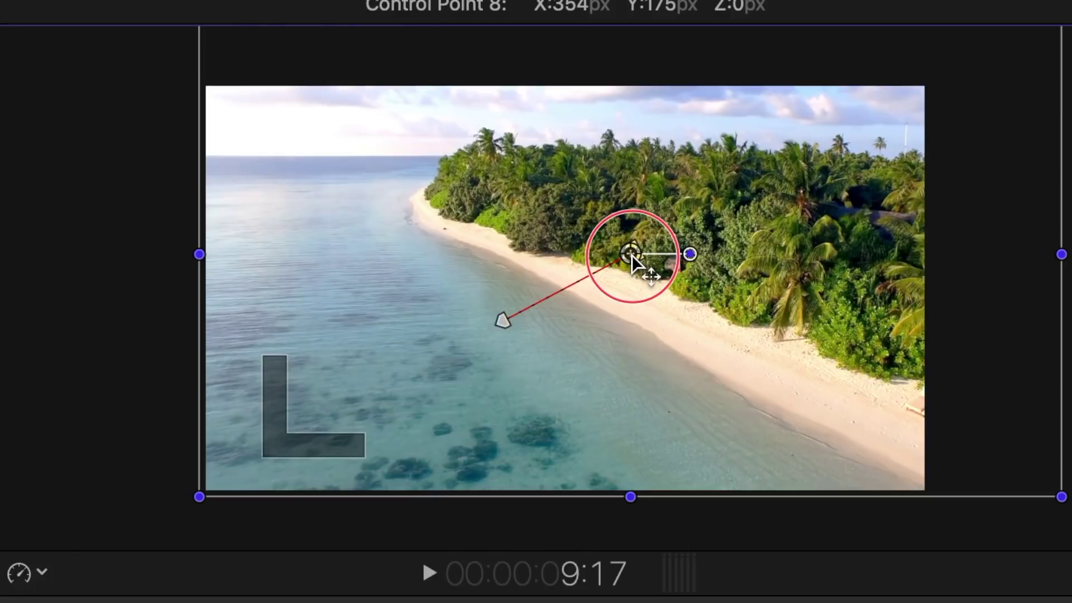
- Ease both motion points of the beach clip's pan and scrub to check the motion
left_click_drag(631, 254, 599, 288)
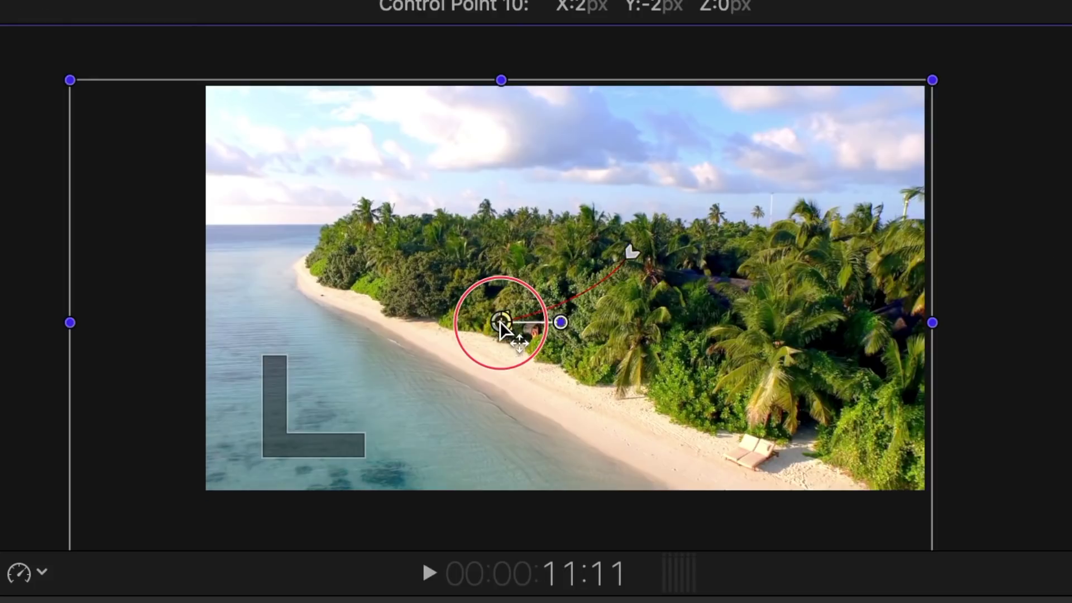
left_click_drag(516, 320, 545, 322)
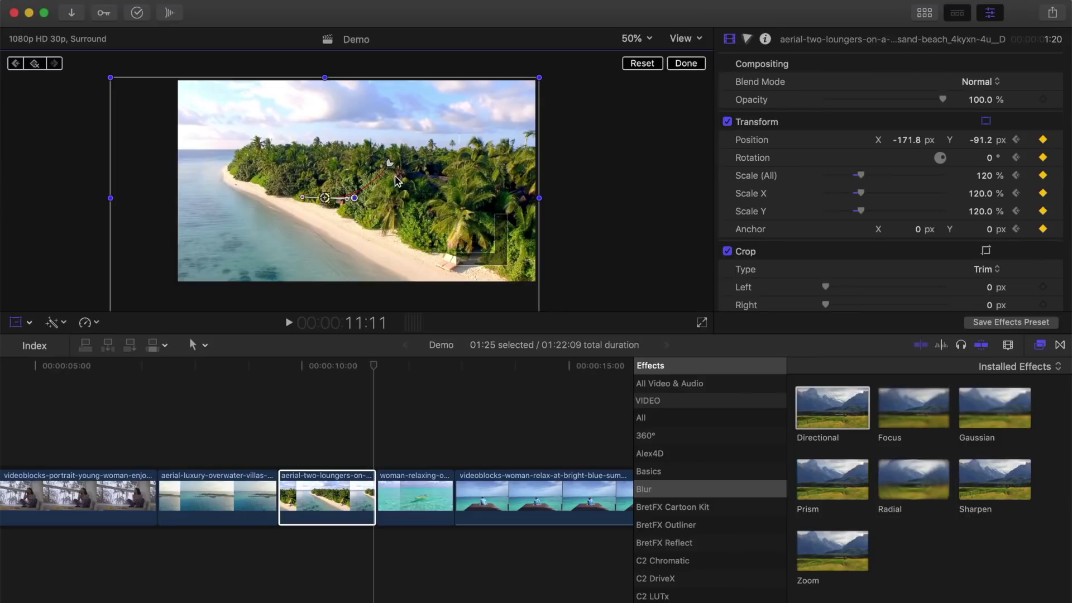
left_click_drag(378, 366, 302, 371)
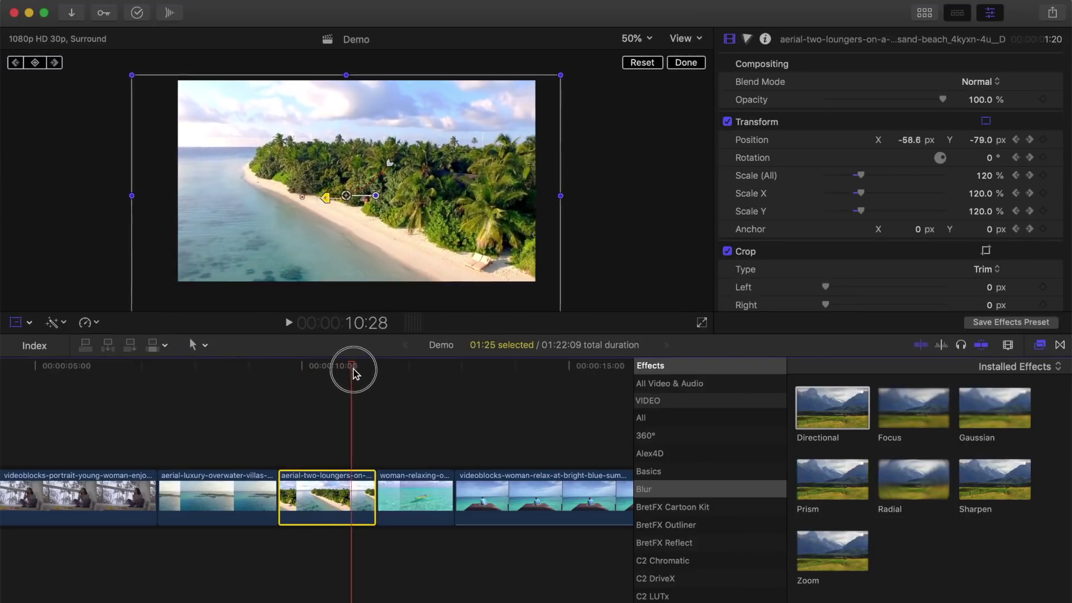
left_click_drag(302, 377, 292, 379)
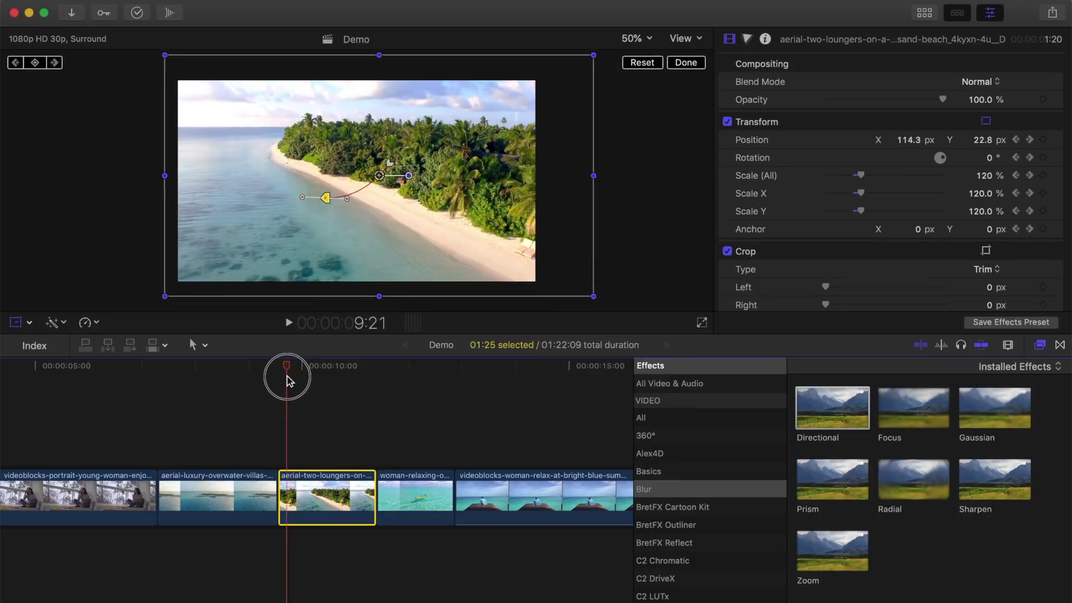
left_click(688, 66)
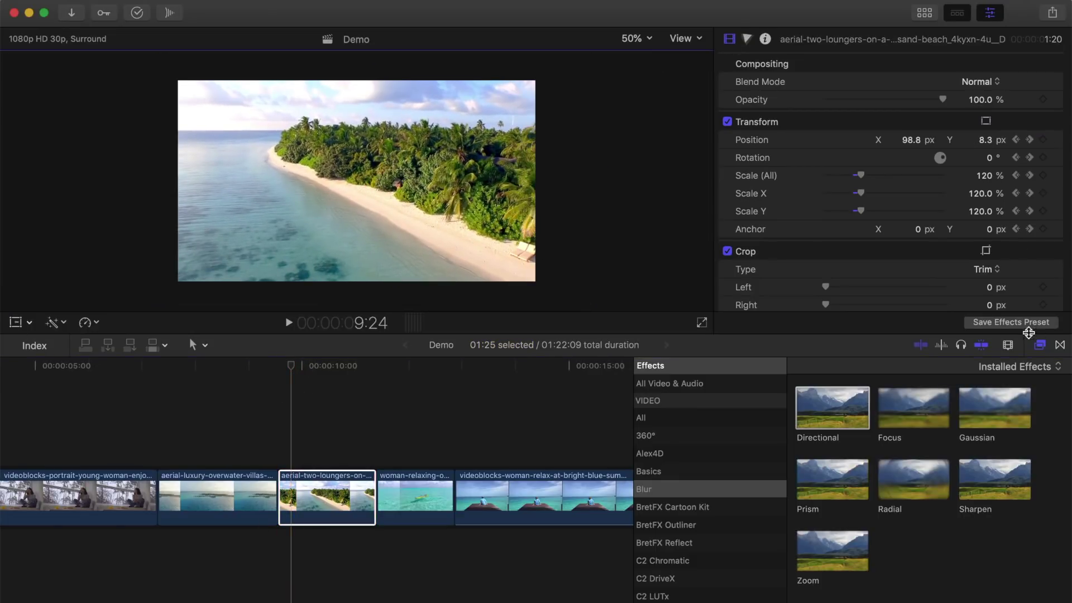
- Hide the Effects browser, zoom the timeline out, and move the music and whoosh clips to the start
left_click(1038, 345)
key("super+minus")
key("super+minus")
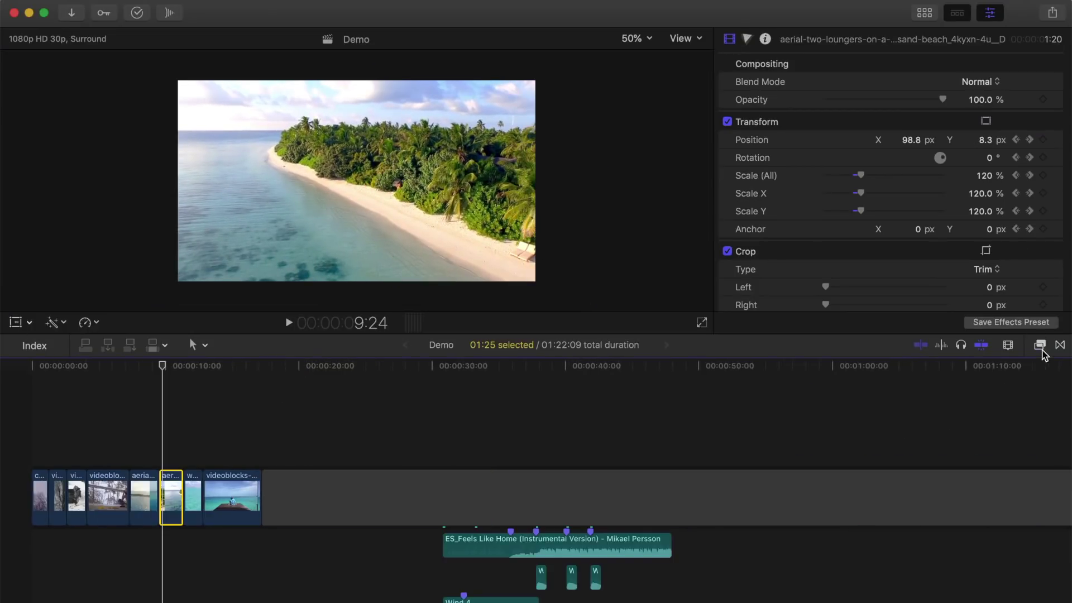
left_click(482, 544)
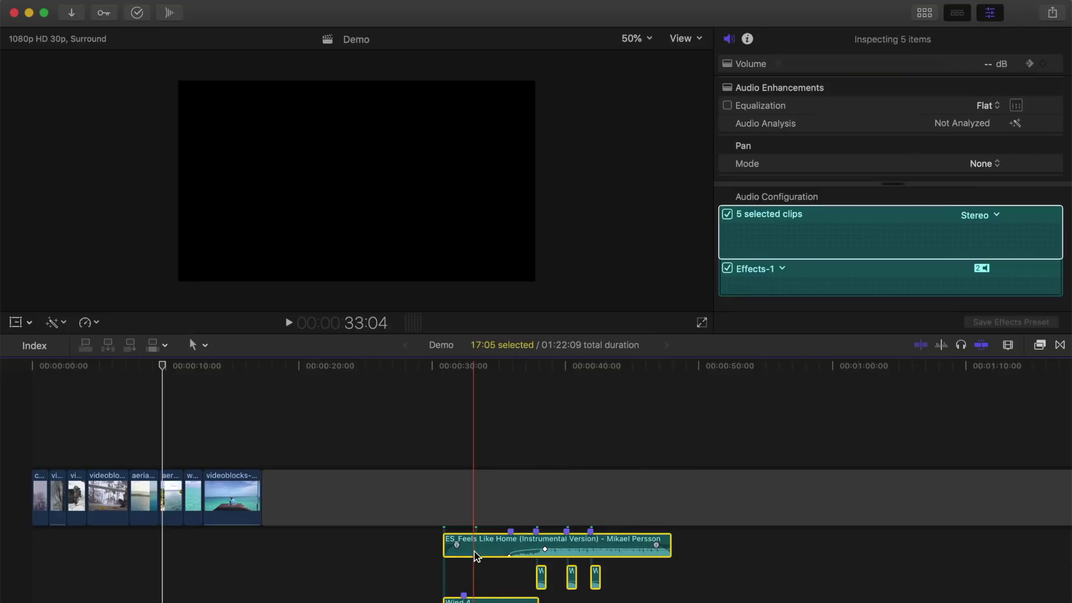
left_click_drag(545, 549, 41, 568)
key("shift+z")
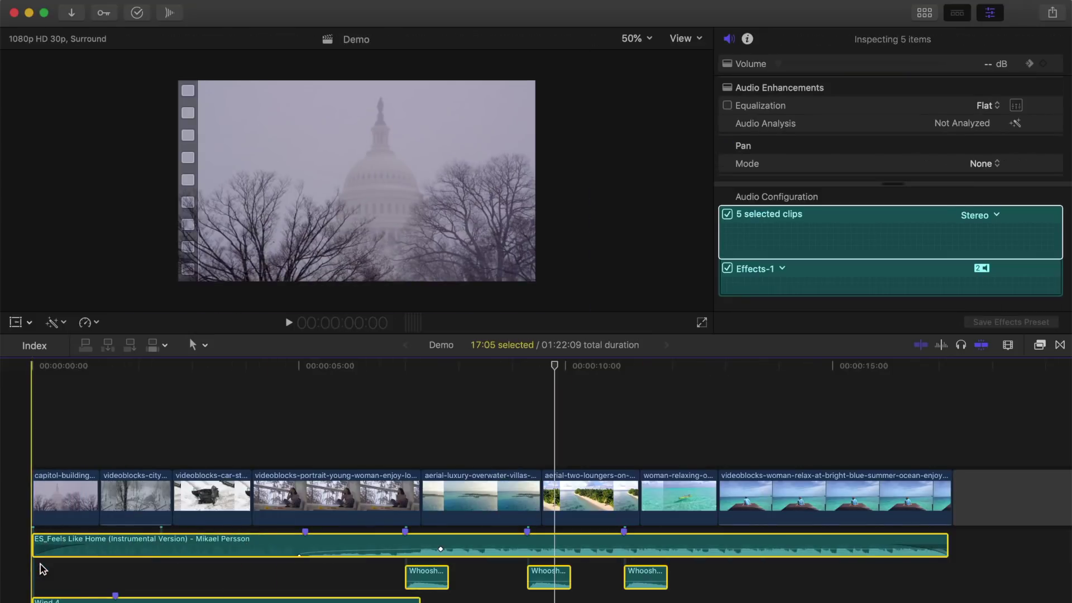